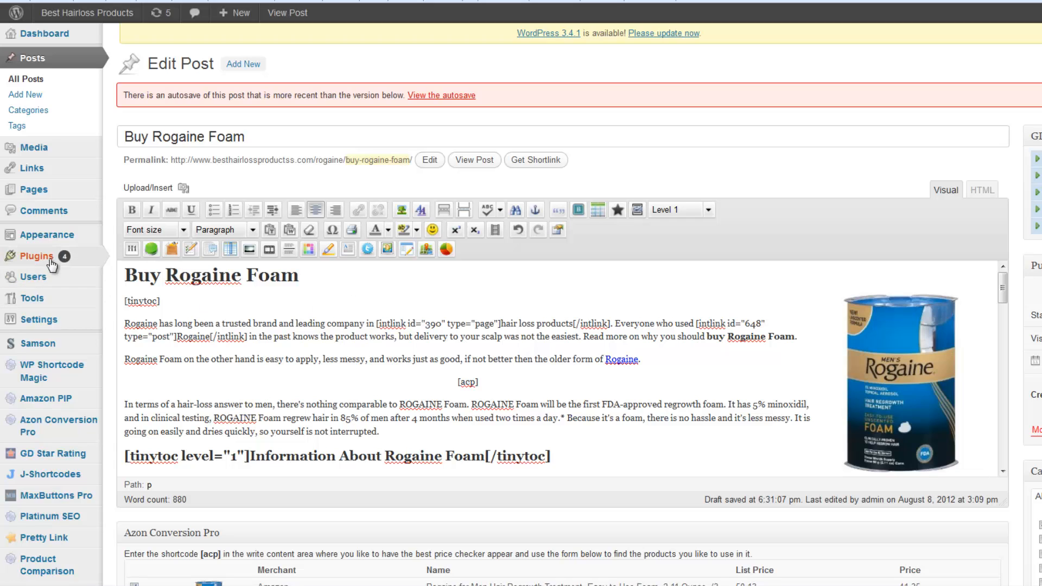
Open the Widgets page, leaving the Buy Rogaine Foam post editor without saving
mouse_move(52, 238)
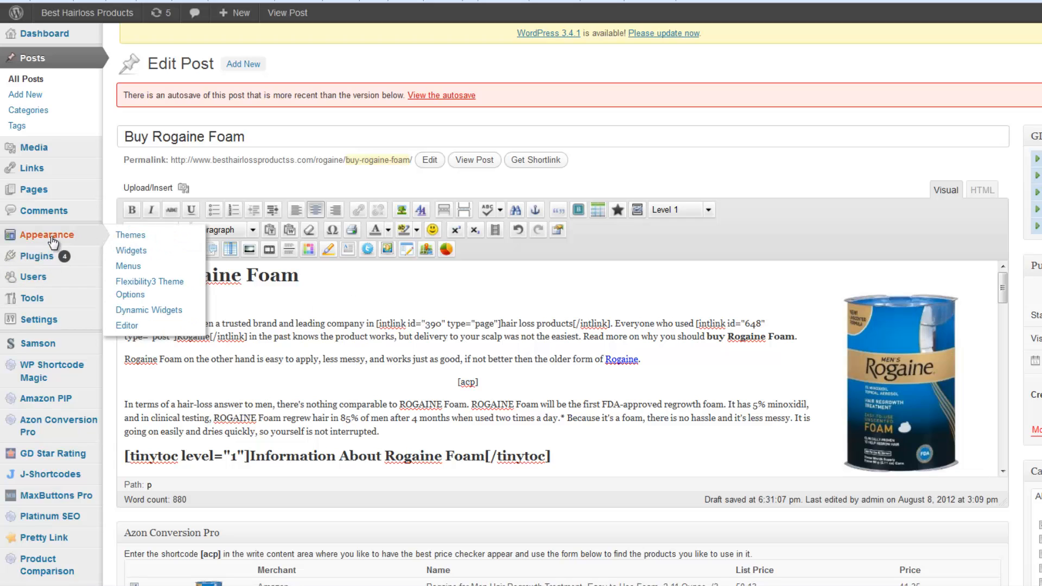
click(136, 251)
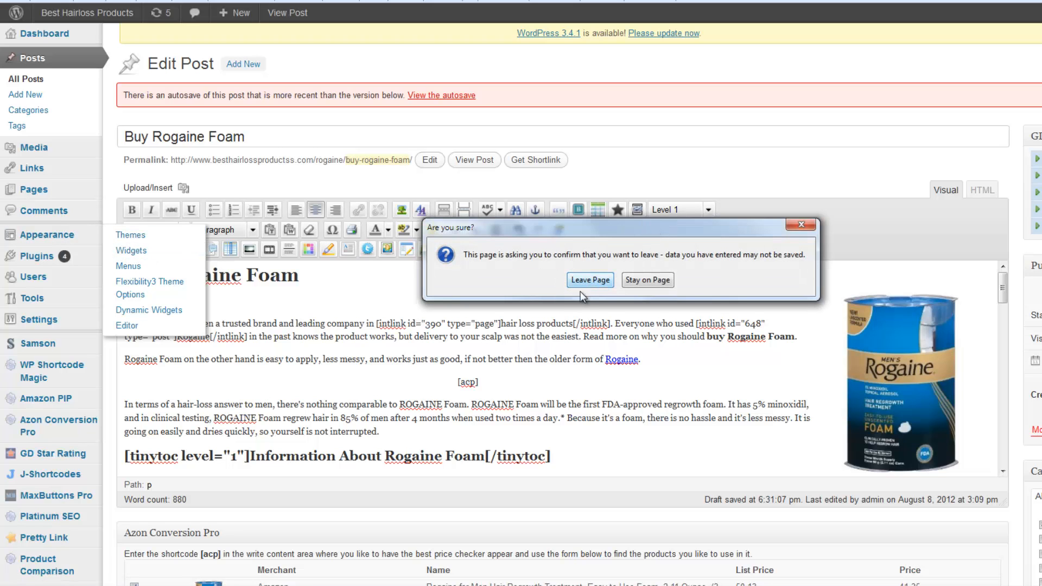
click(589, 281)
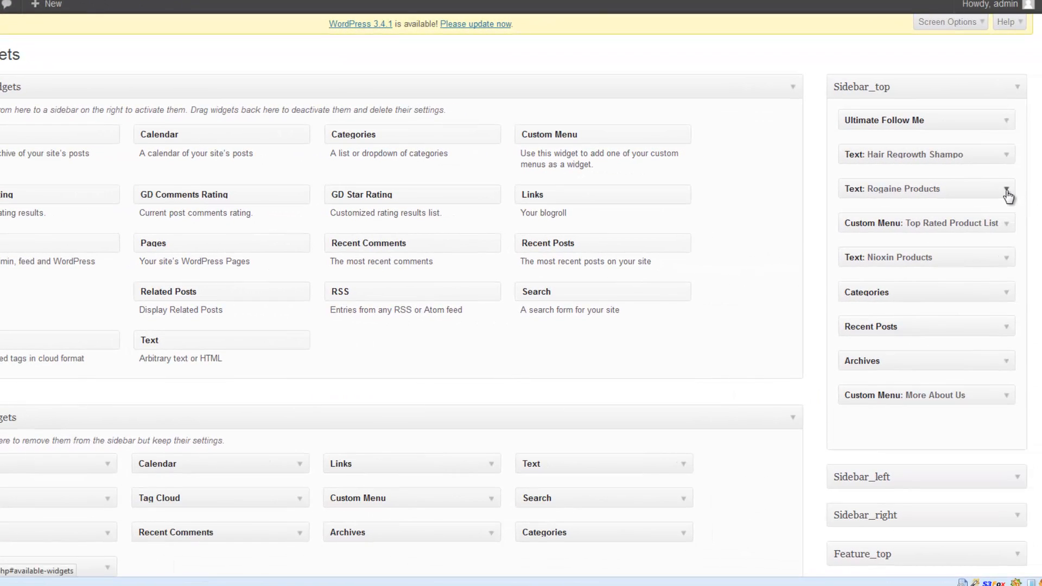
Copy the full code from the Rogaine Products text widget in Sidebar_top, save the widget and delete it
click(1006, 190)
click(903, 348)
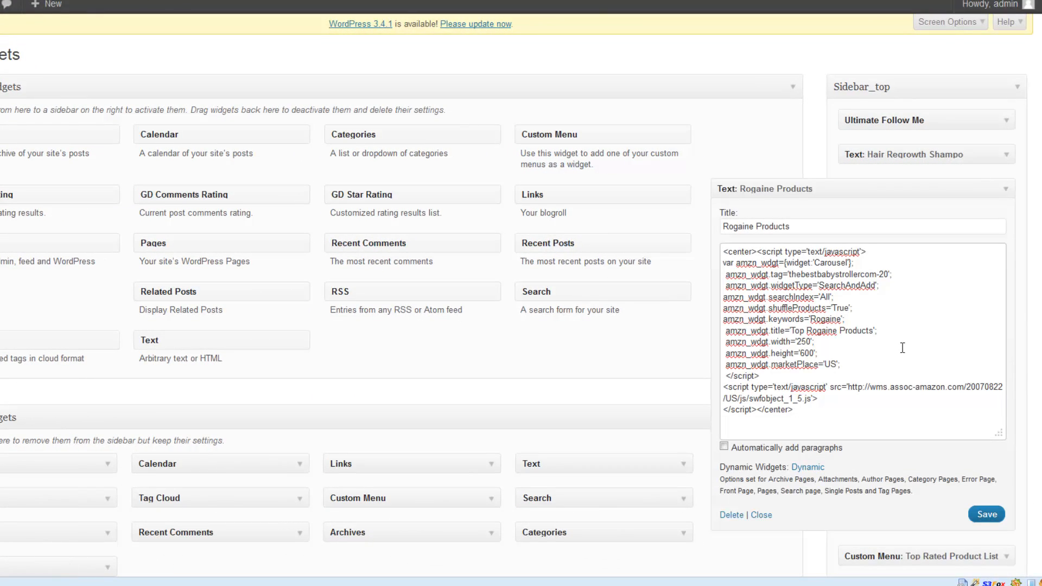
key(ctrl+a)
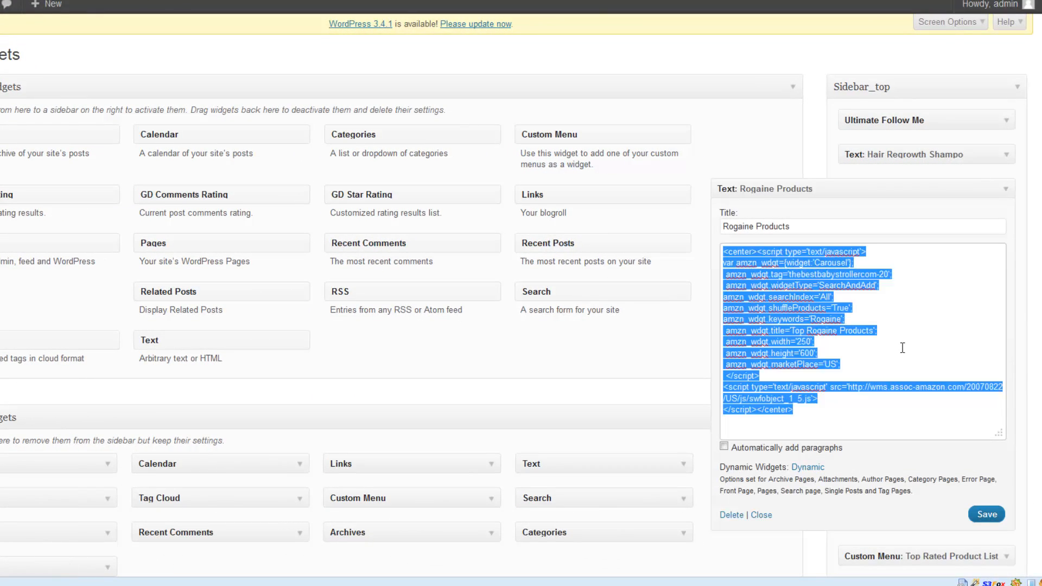
click(988, 517)
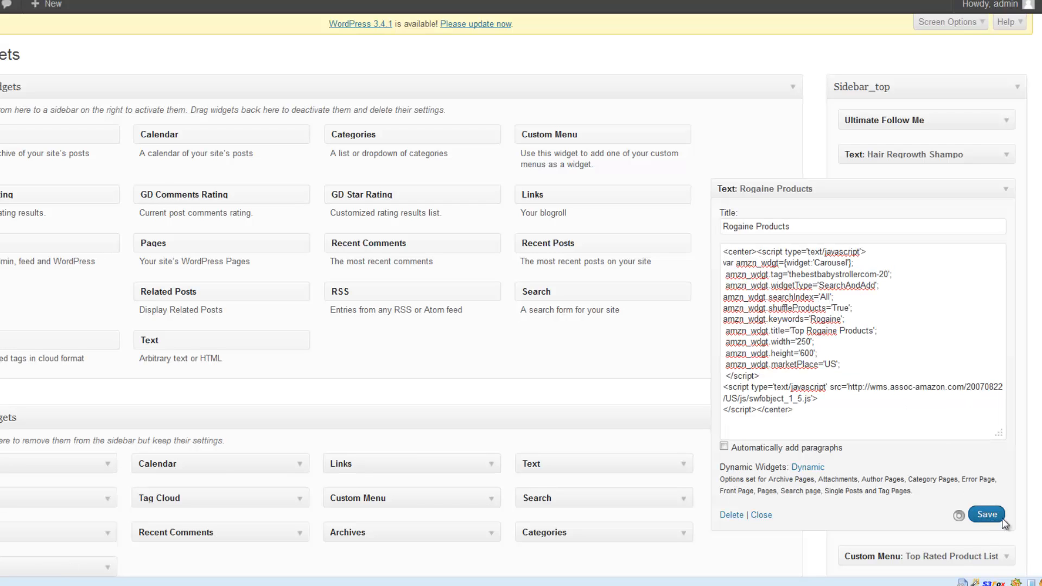
click(737, 514)
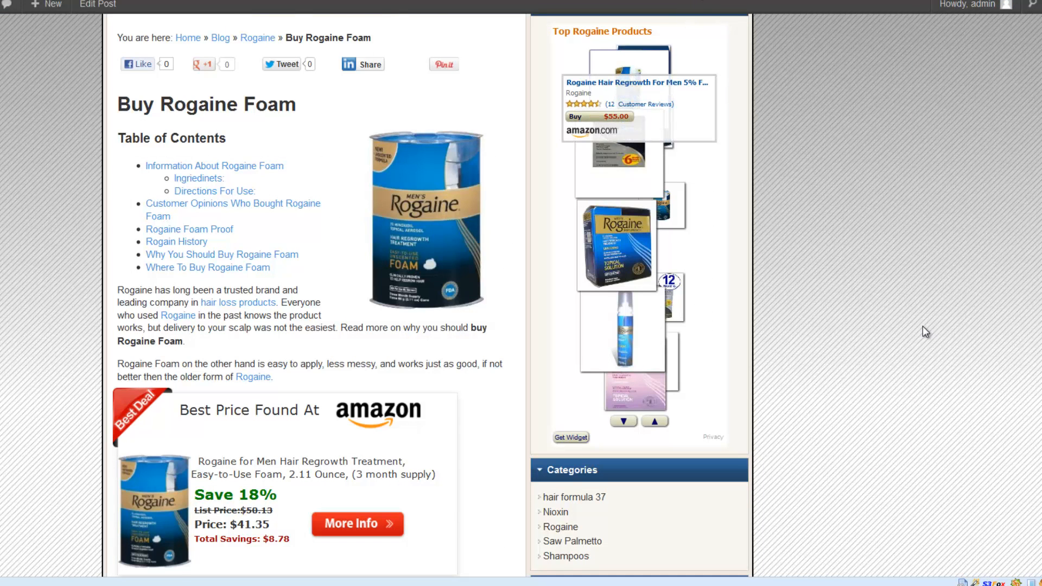
Reload the live Buy Rogaine Foam page and check its sidebar for the Rogaine Products widget
key(F5)
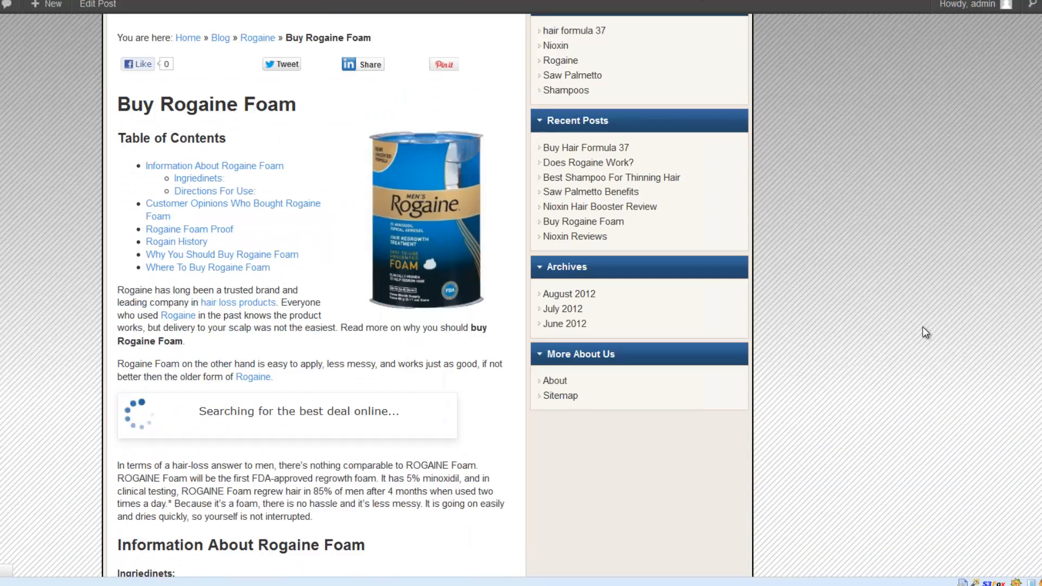
scroll(923, 327, up, 3)
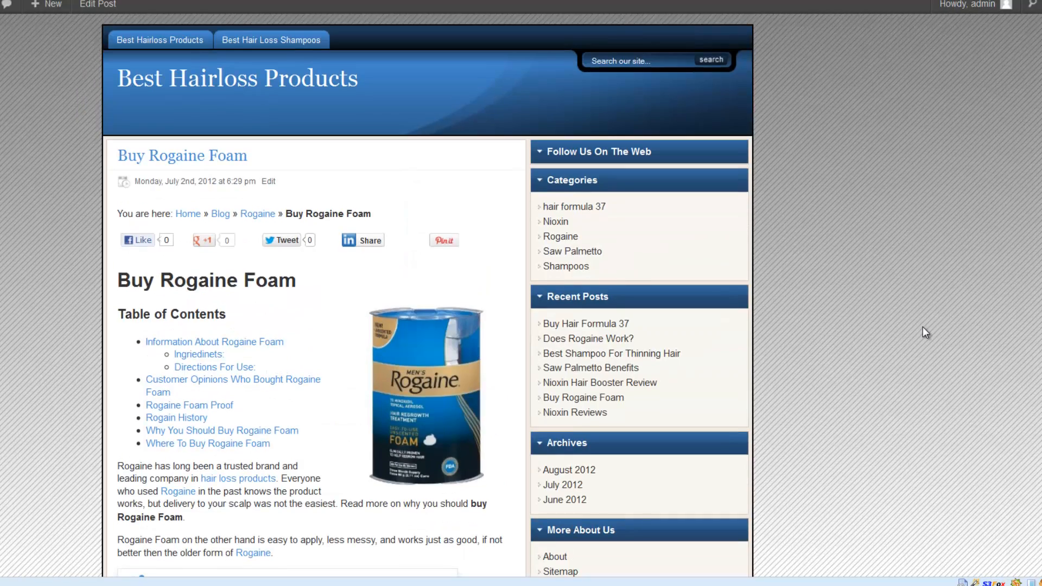
scroll(798, 260, down, 3)
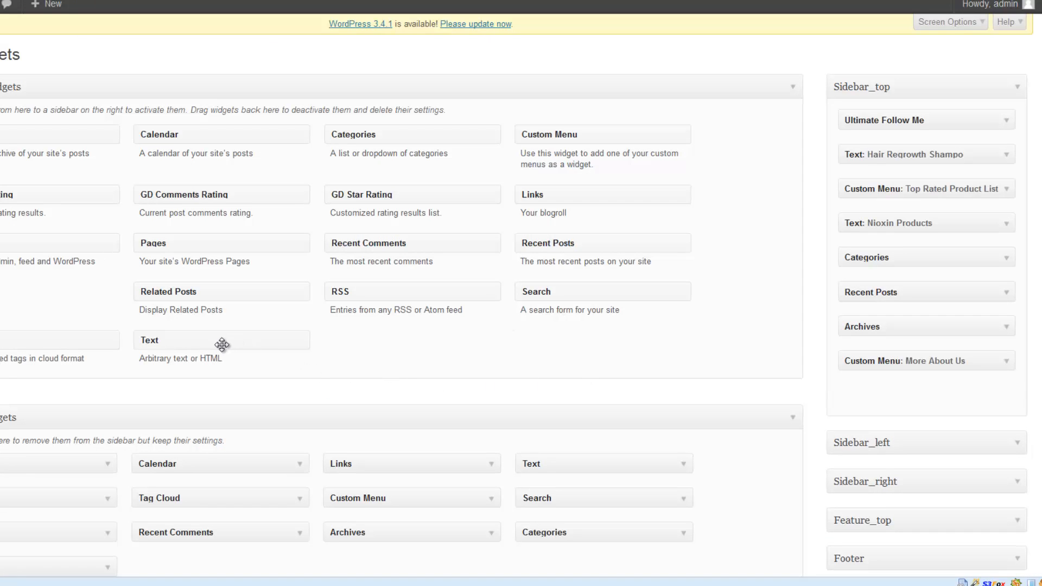
Add a new Text widget to Sidebar_top directly below the Hair Regrowth Shampo widget
drag(222, 344, 923, 187)
drag(917, 264, 925, 190)
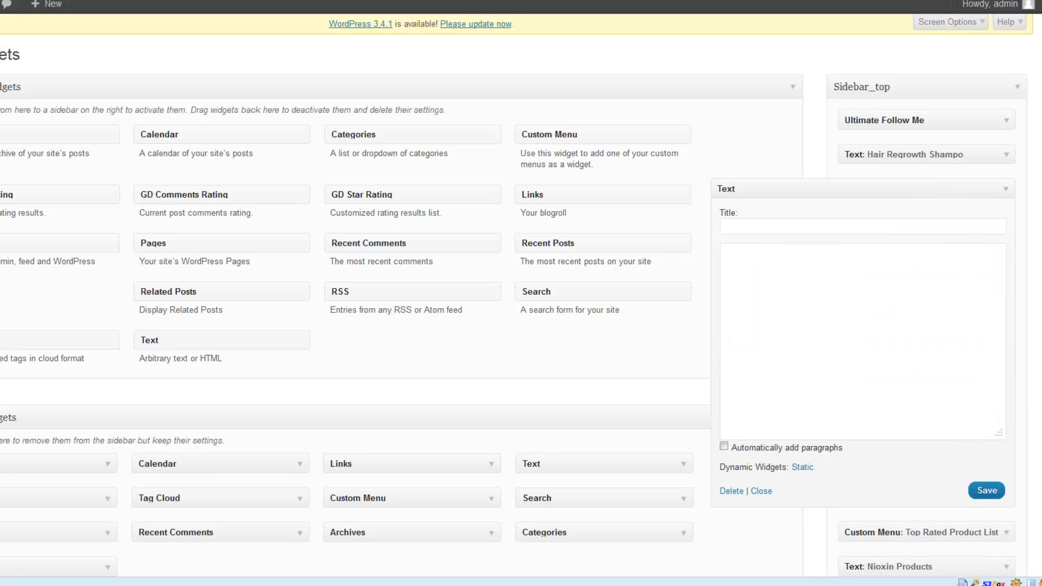
Title the new Text widget "Rogaine Products" and paste the copied Amazon carousel code into its body
scroll(1037, 320, down, 3)
scroll(1037, 320, down, 2)
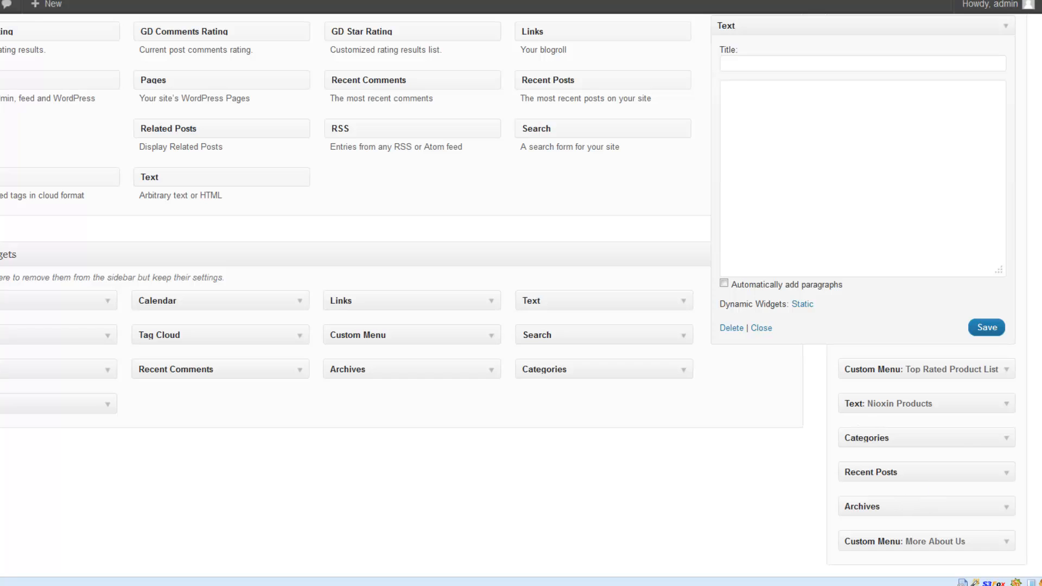
scroll(812, 197, up, 4)
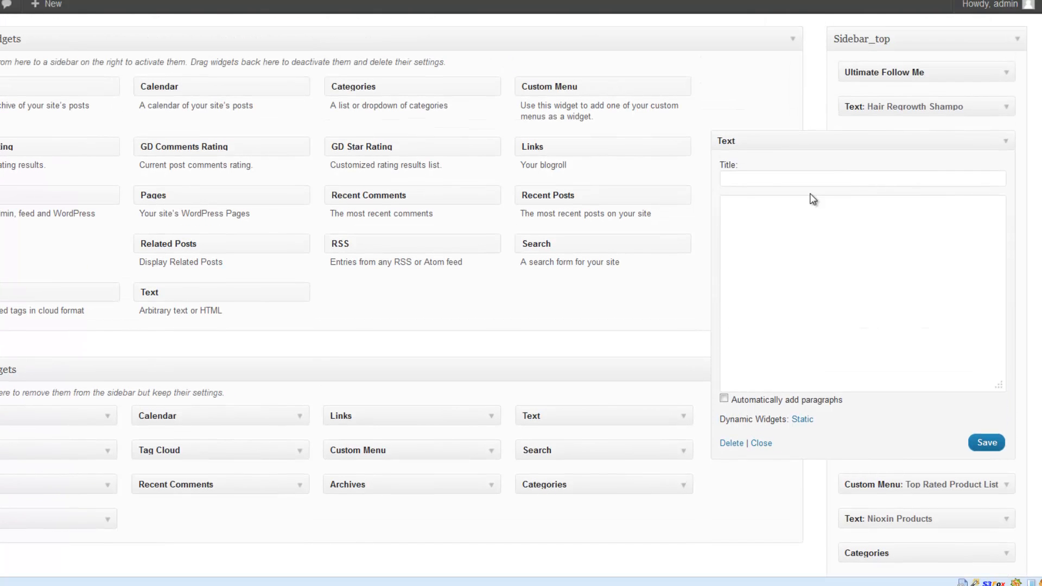
click(762, 180)
text(Rogaine P)
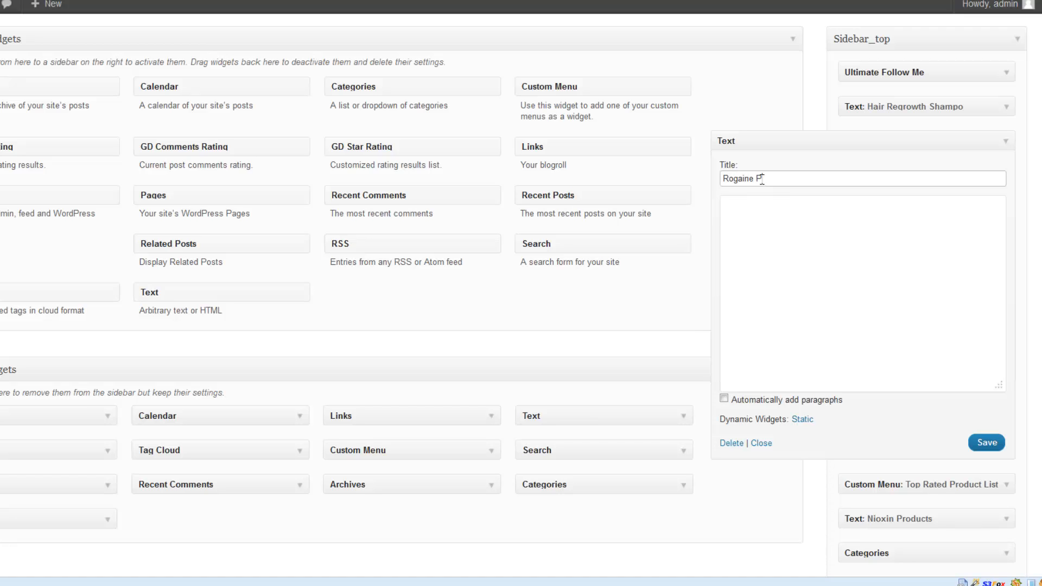
text(roducts)
click(753, 248)
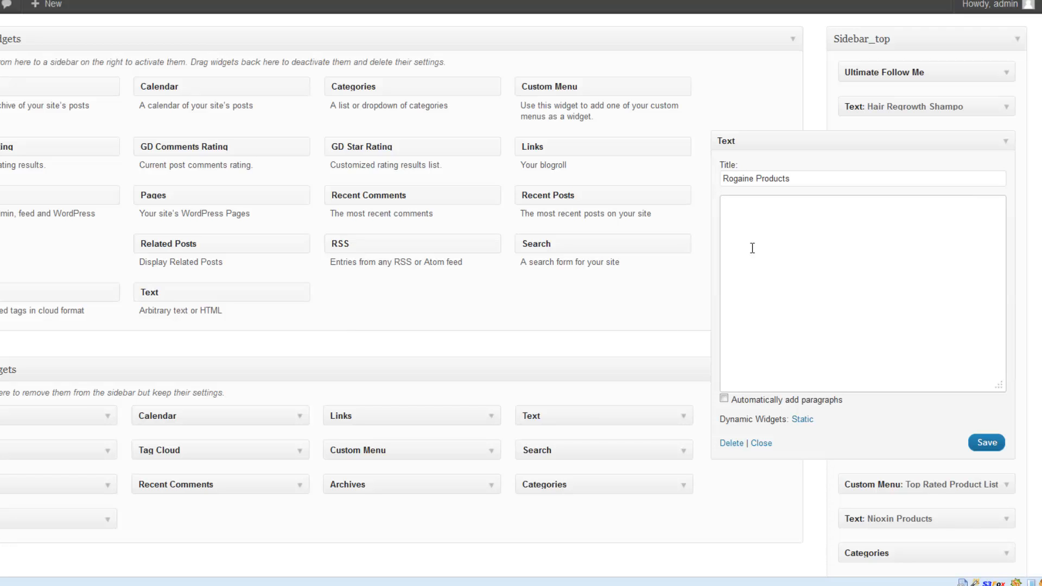
text(<center><script type='text/javascript'> var amzn_wdgt={widget:'Carousel'};  amzn_wdgt.tag='thebestbabystrollercom-20';  amzn_wdgt.widgetType='SearchAndAdd'; amzn_wdgt.searchIndex='All'; amzn_wdgt.shuffleProducts='True'; amzn_wdgt.keywords='Rogaine';  amzn_wdgt.title='Top Rogaine Products';  amzn_wdgt.width='250';  amzn_wdgt.height='600';  amzn_wdgt.marketPlace='US';  </script> <script type='text/javascript' src='http://wms.assoc-amazon.com/20070822/US/js/swfobject_1_5.js'> </script></center>)
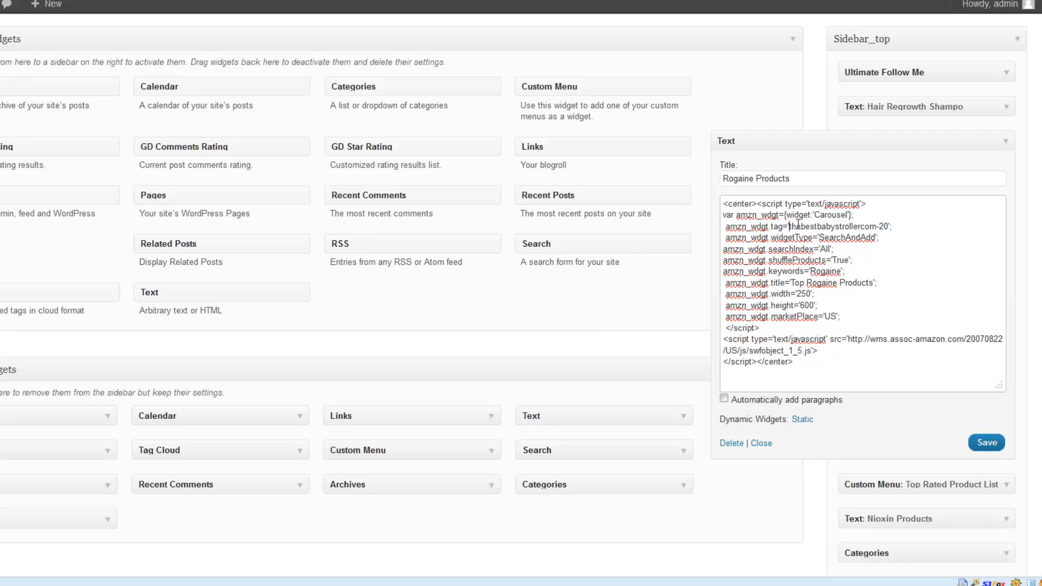
Examine the affiliate tag, keywords and title values in the pasted carousel code
drag(790, 227, 891, 229)
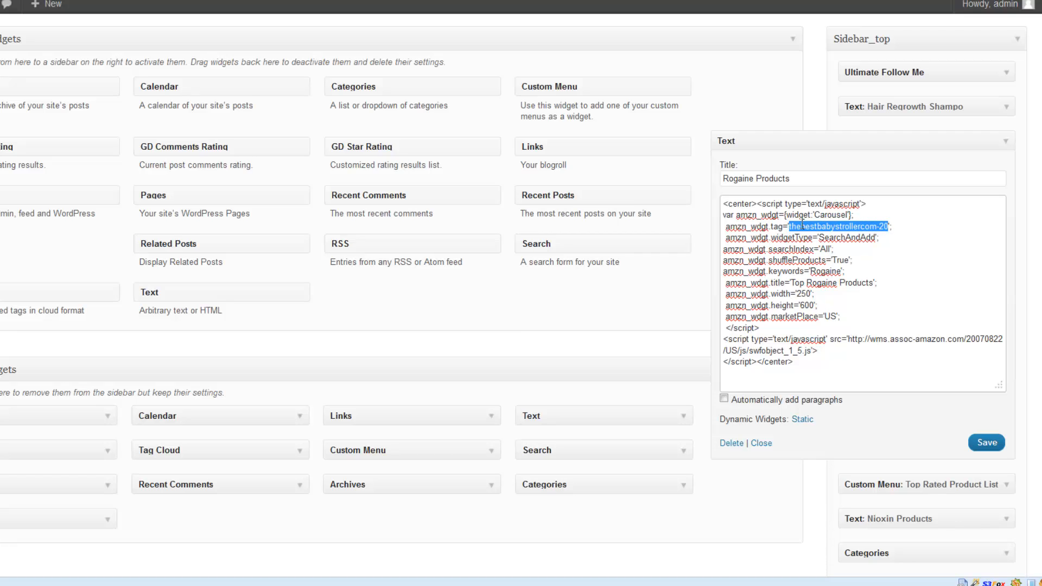
drag(791, 227, 889, 220)
drag(811, 271, 843, 271)
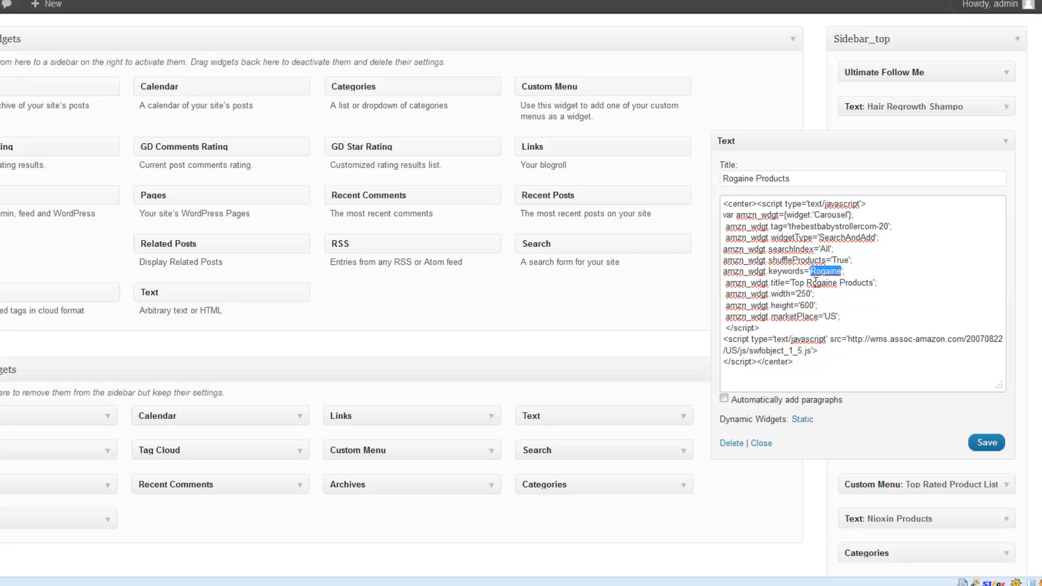
drag(793, 283, 869, 283)
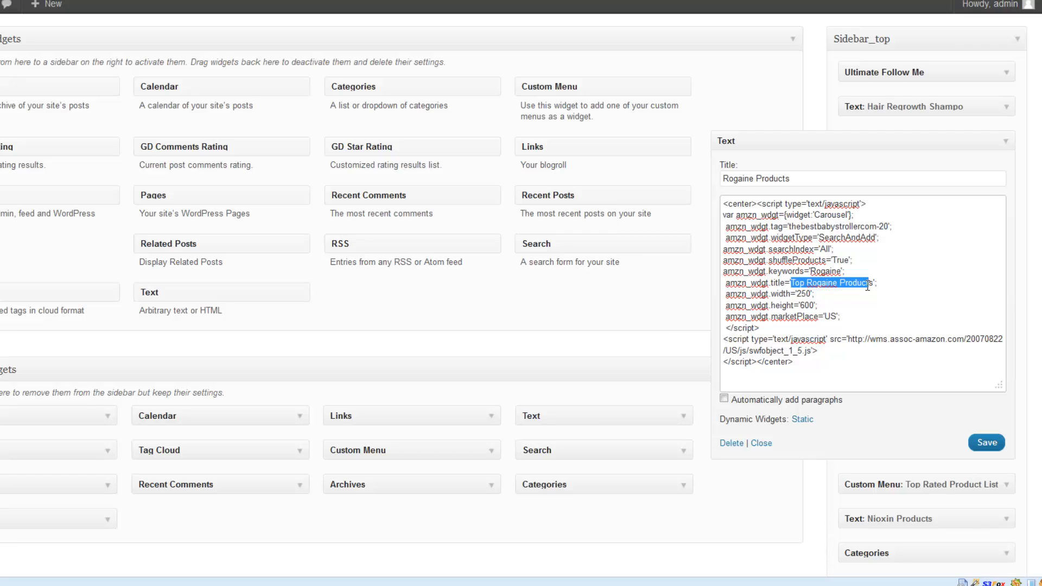
click(840, 299)
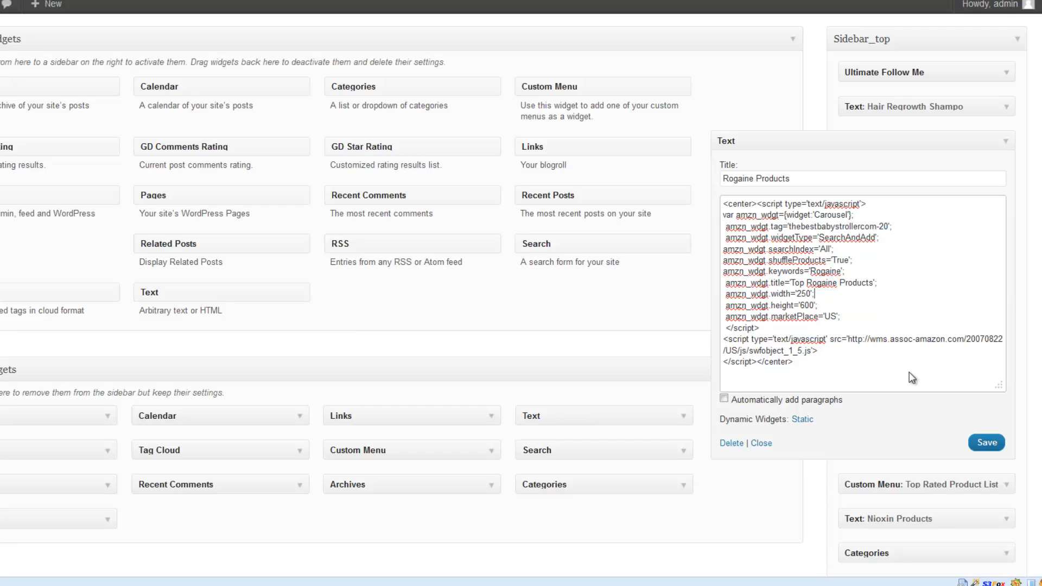
Save the Rogaine Products text widget and reload the live Buy Rogaine Foam page to check the sidebar
click(983, 442)
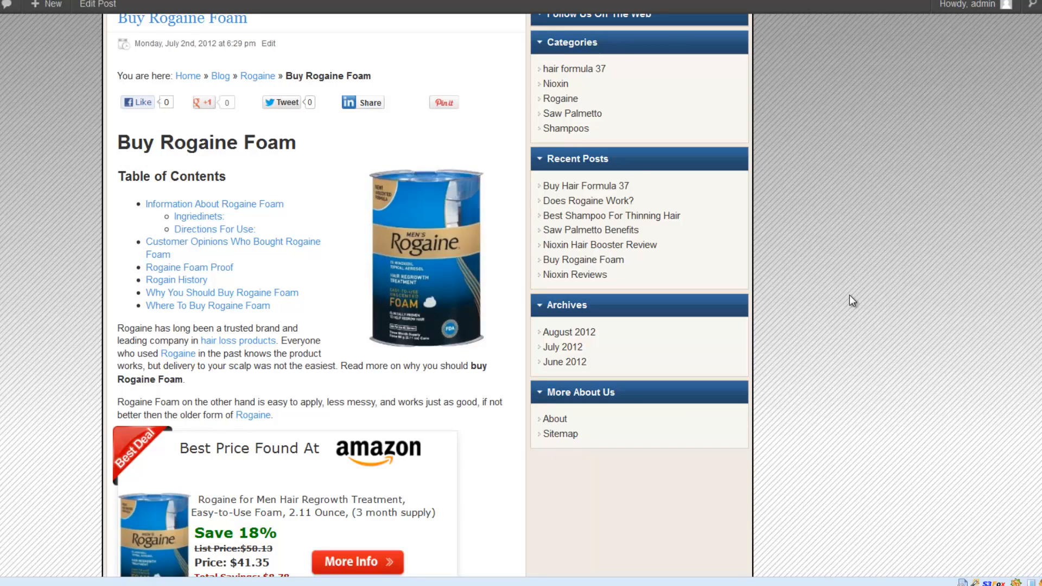
key(F5)
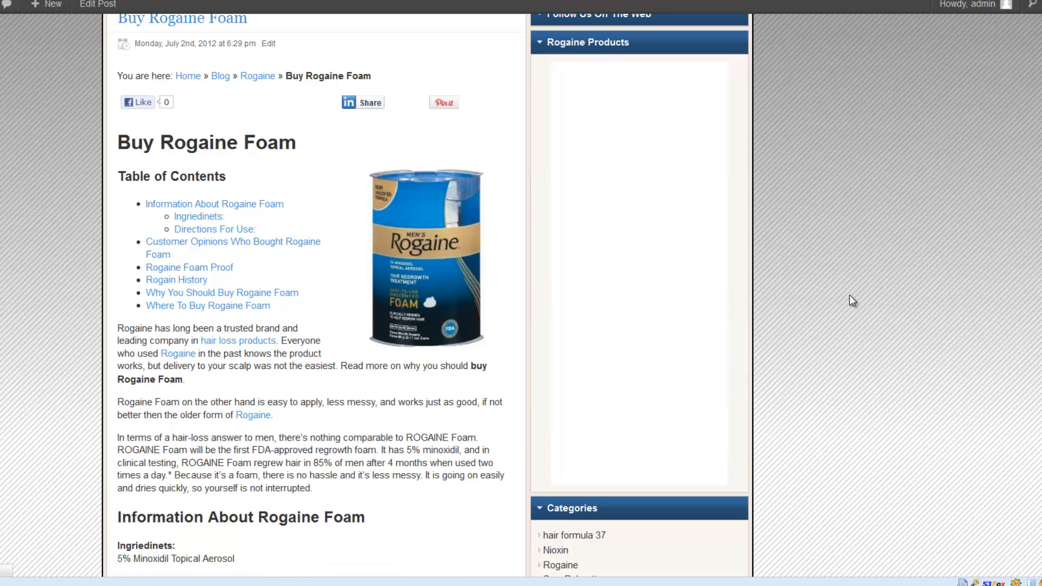
scroll(860, 333, down, 5)
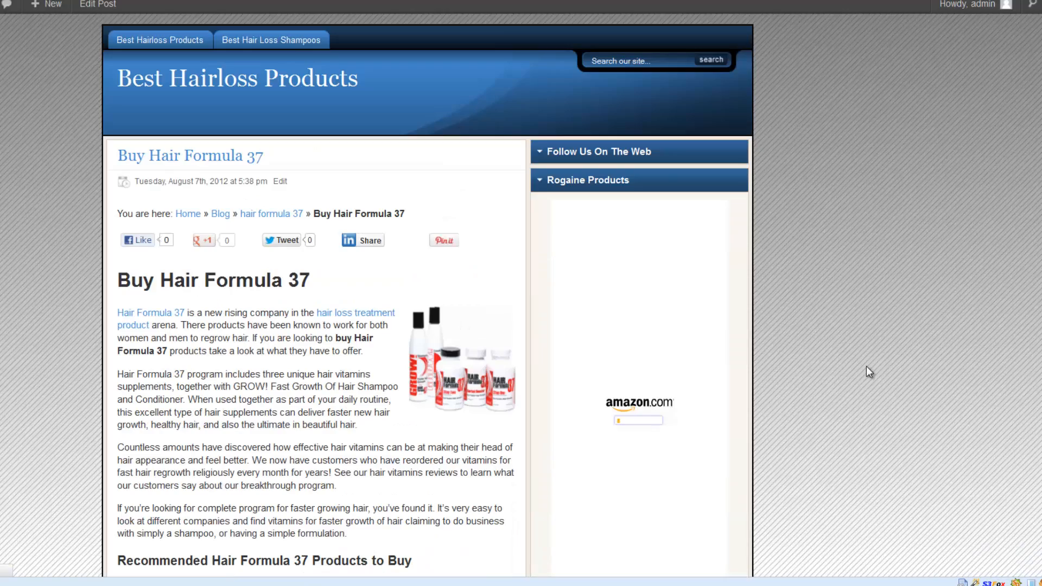
Check the sidebar of the Buy Hair Formula 37 post for the Rogaine Products widget
scroll(866, 350, down, 8)
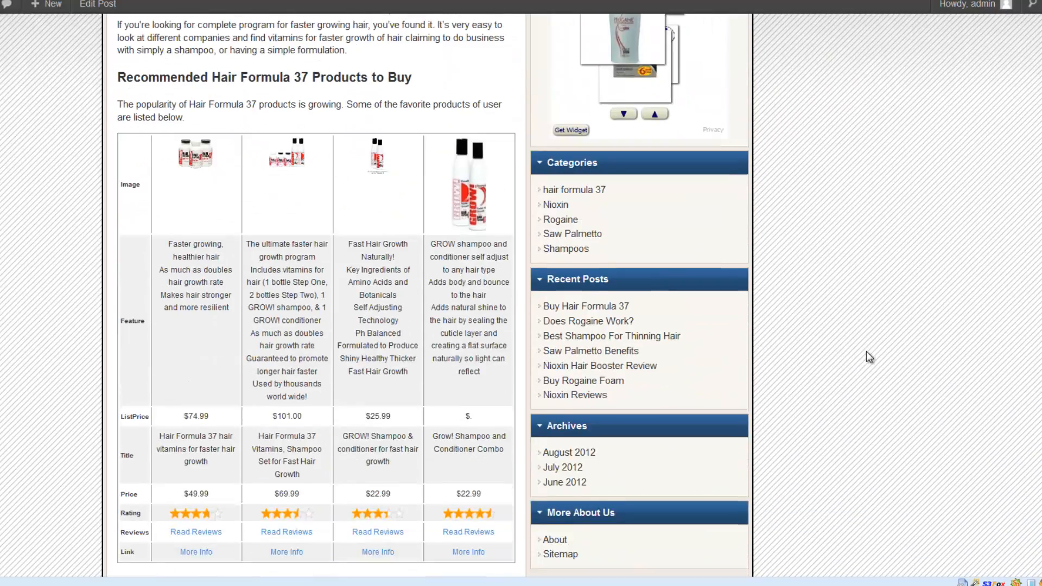
scroll(867, 351, up, 5)
scroll(866, 350, up, 3)
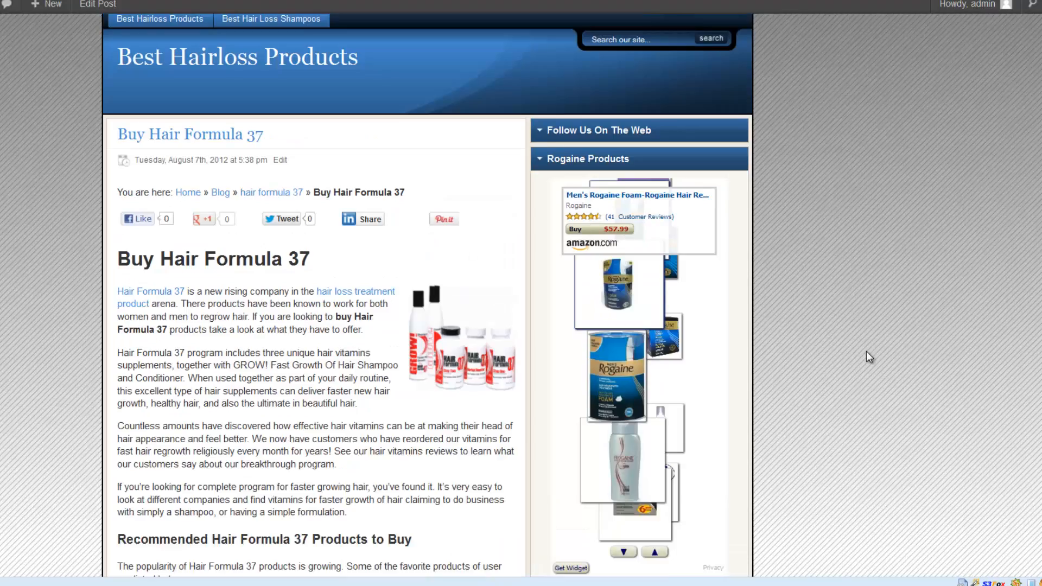
scroll(866, 351, down, 6)
scroll(848, 369, up, 6)
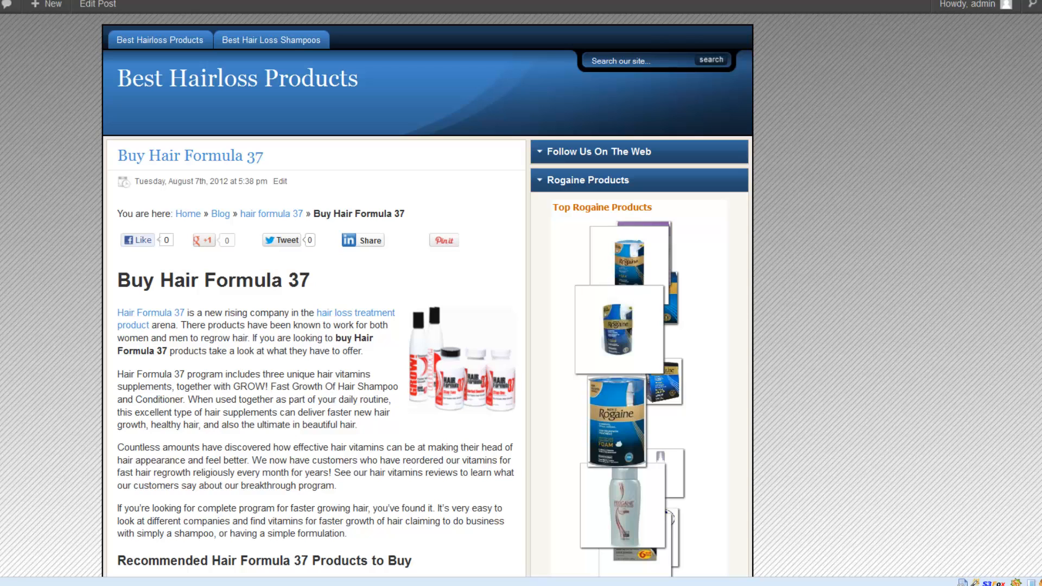
Return to the Widgets page, open the Rogaine Products widget's Dynamic Widgets options and set all options to No
click(35, 2)
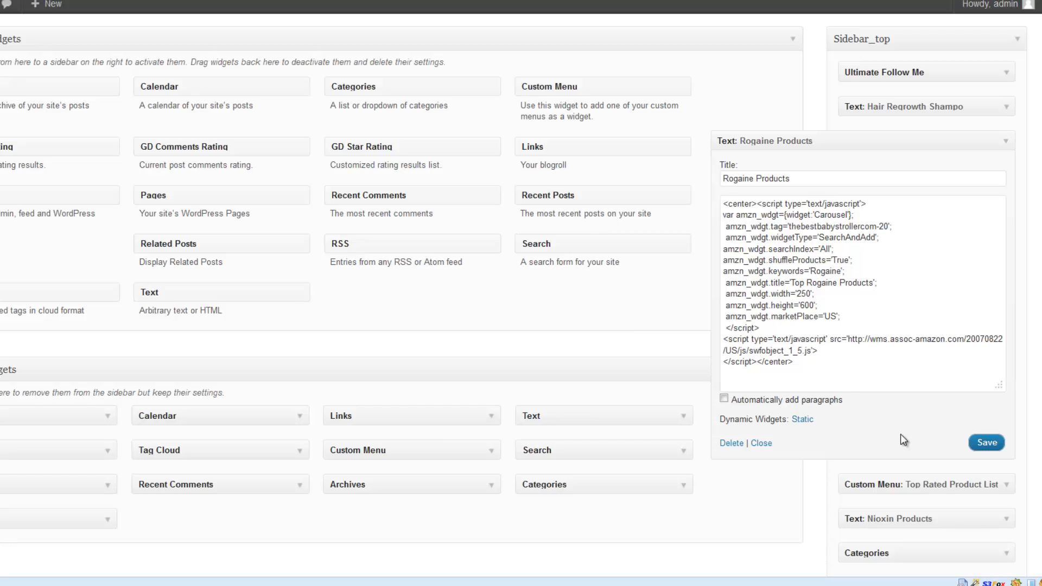
click(803, 420)
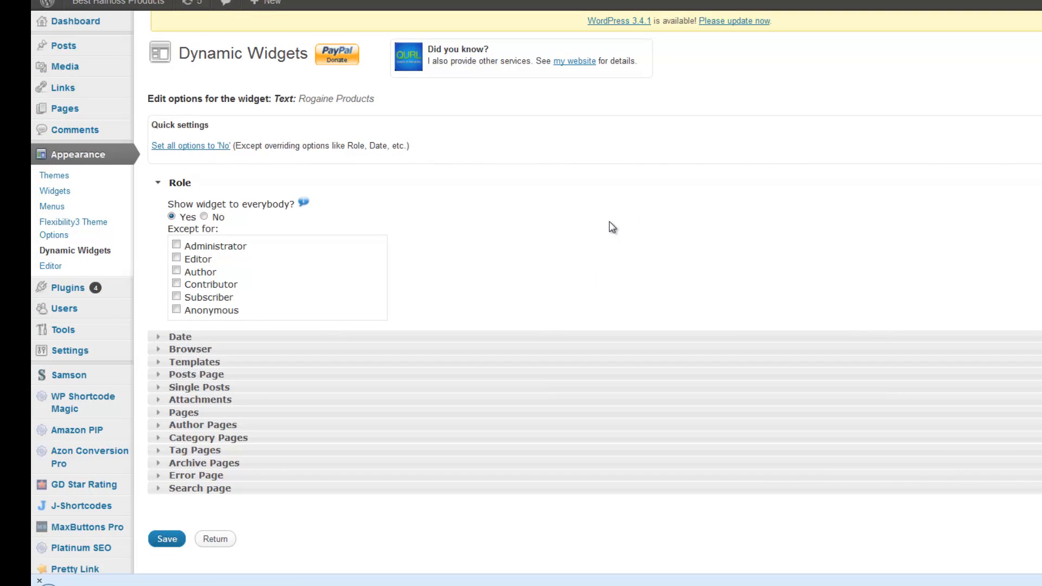
click(197, 146)
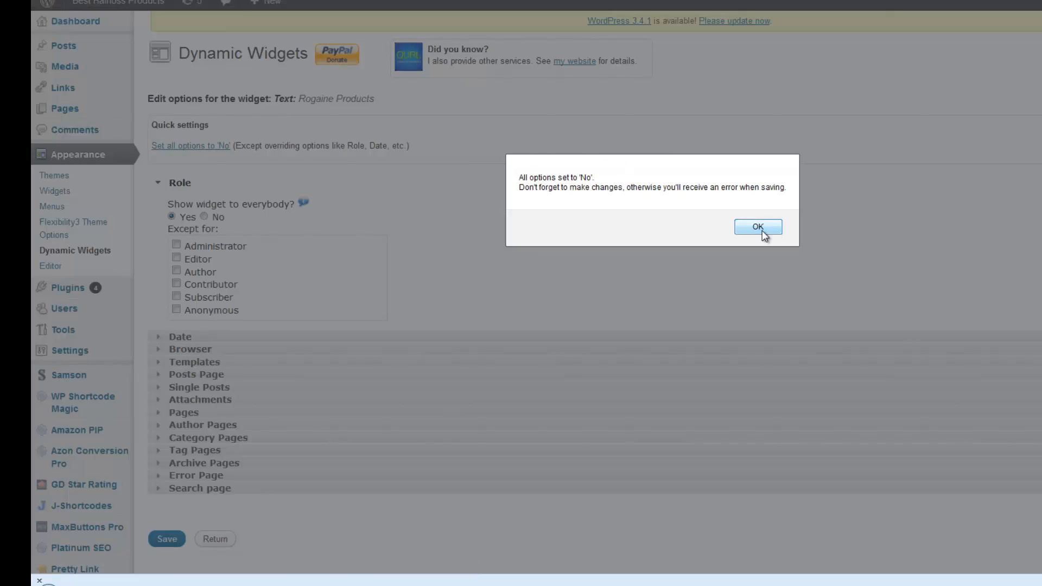
click(759, 229)
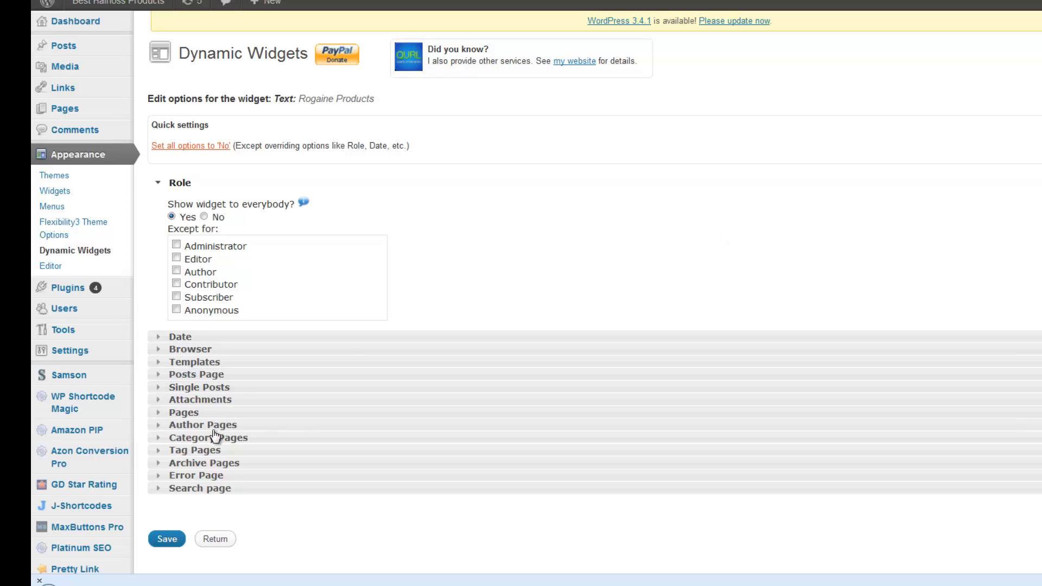
Add the Rogaine category as an exception under the widget's Single Posts options
click(209, 387)
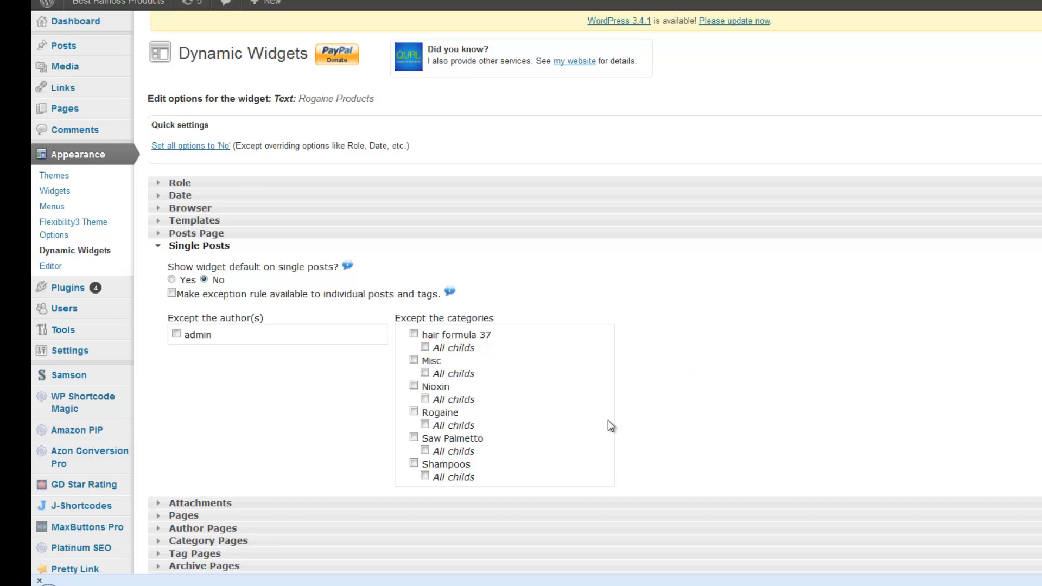
click(414, 411)
scroll(878, 408, down, 1)
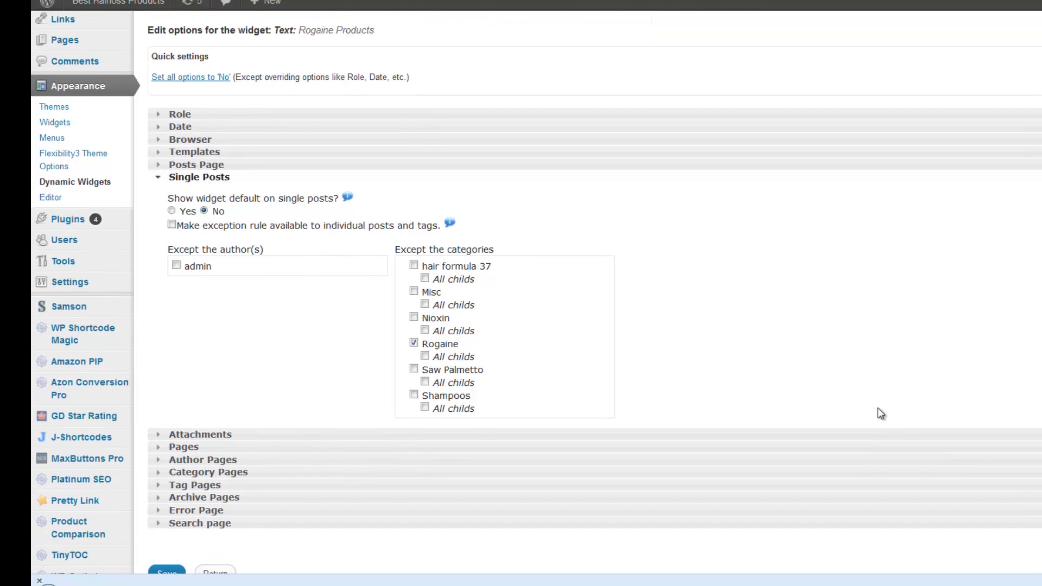
Add the Rogaine category as an exception for Category Pages and save the widget's dynamic options
click(275, 475)
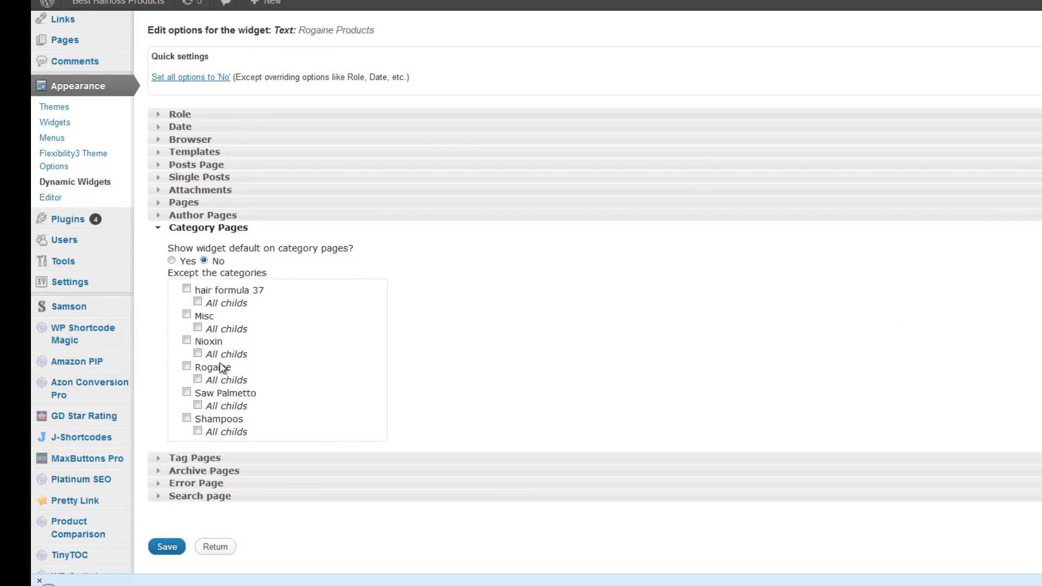
click(186, 366)
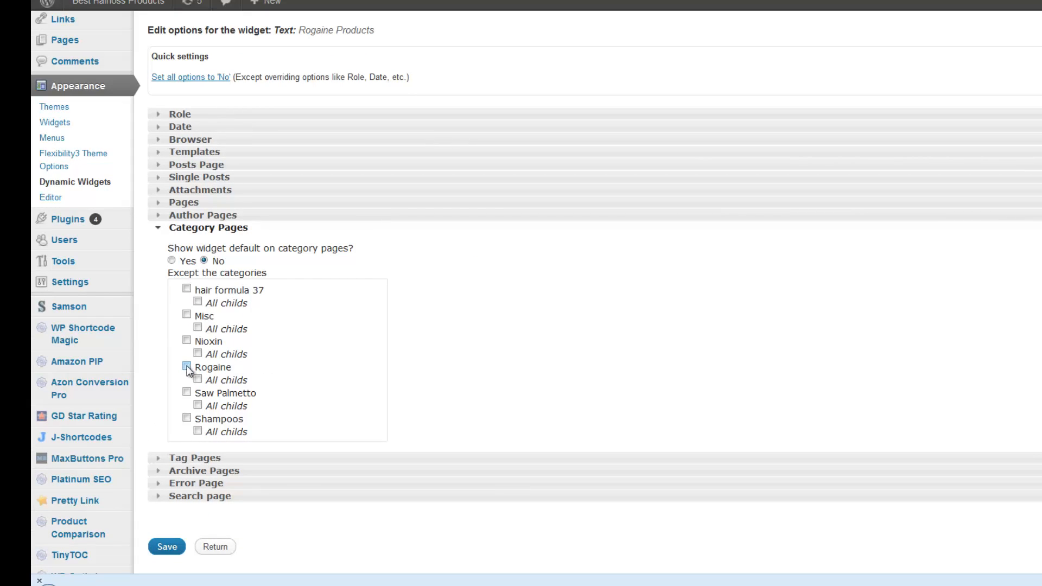
click(173, 548)
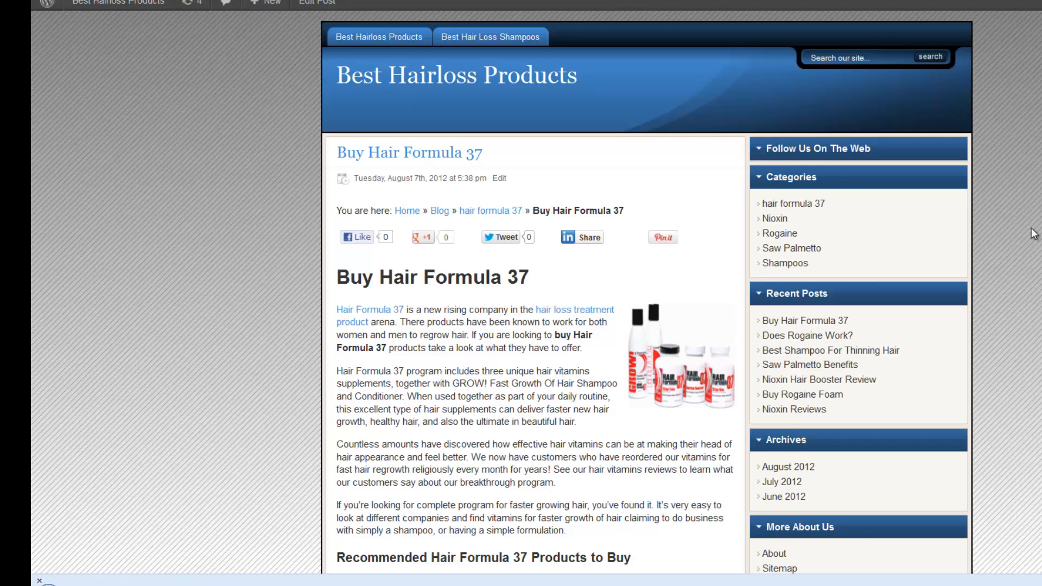
Check the sidebars of the Buy Rogaine Foam and Does Rogaine Work? posts for the Rogaine Products widget
scroll(1033, 234, down, 2)
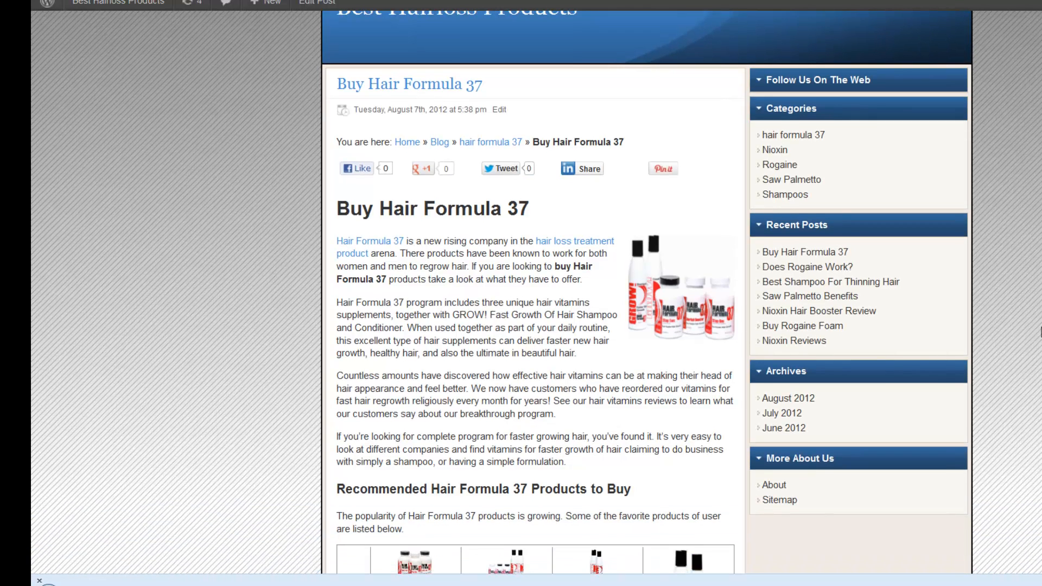
click(797, 331)
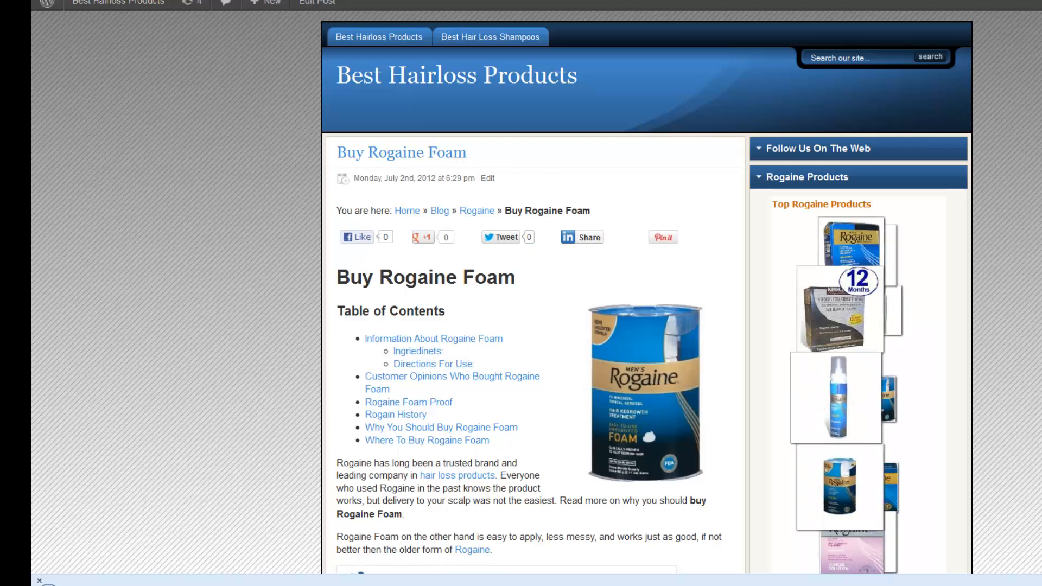
scroll(521, 326, down, 4)
scroll(521, 293, down, 6)
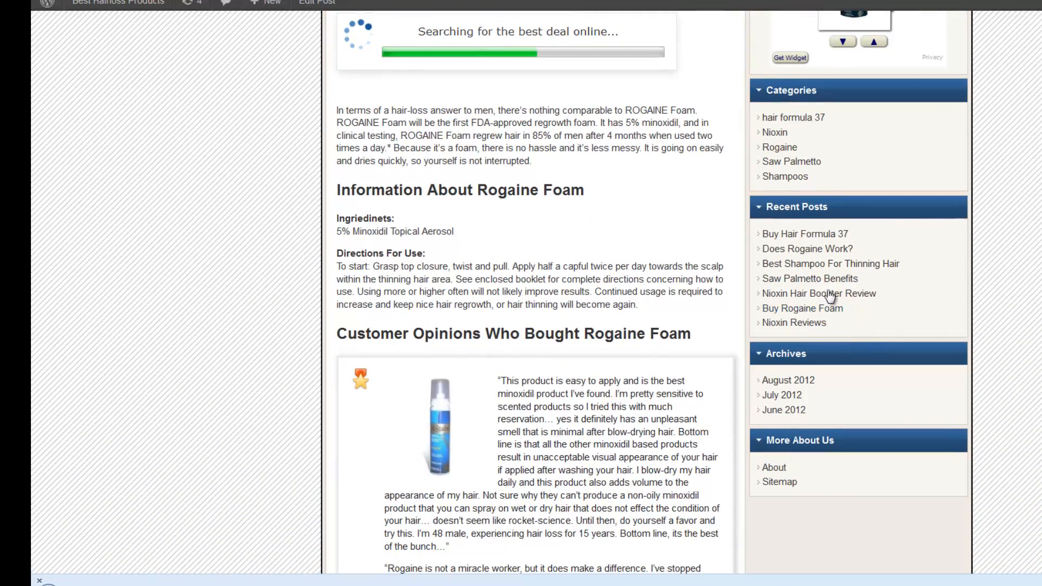
click(817, 250)
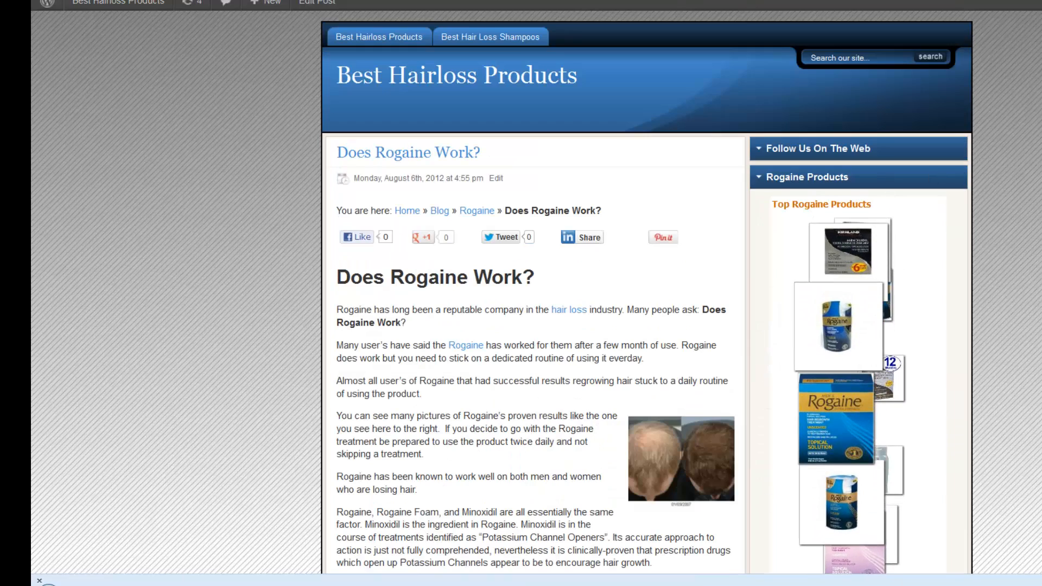
Open the Nioxin Hair Booster Review post and check which product widget its sidebar shows
scroll(813, 177, down, 3)
scroll(914, 401, down, 3)
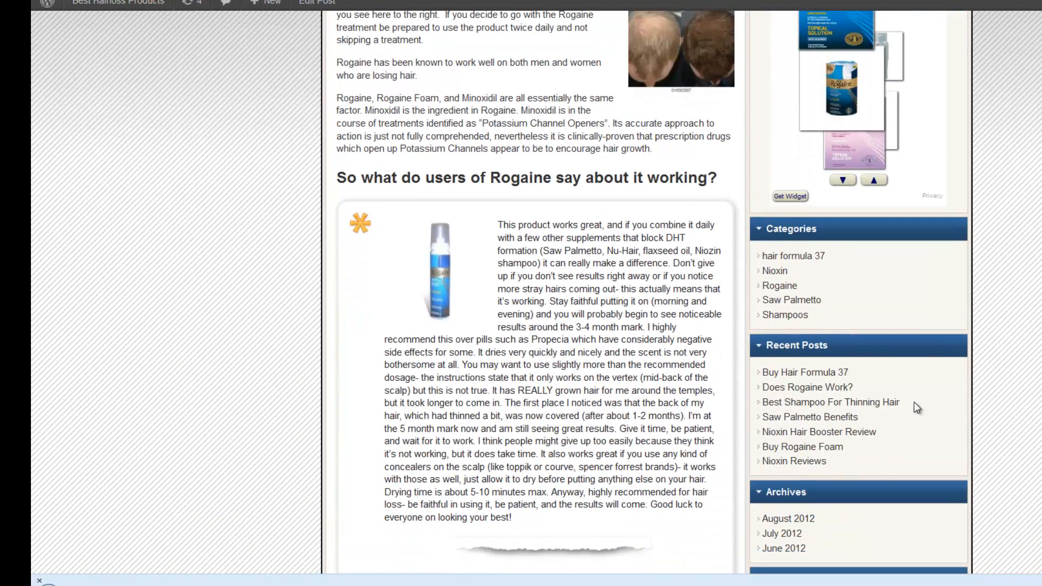
click(869, 431)
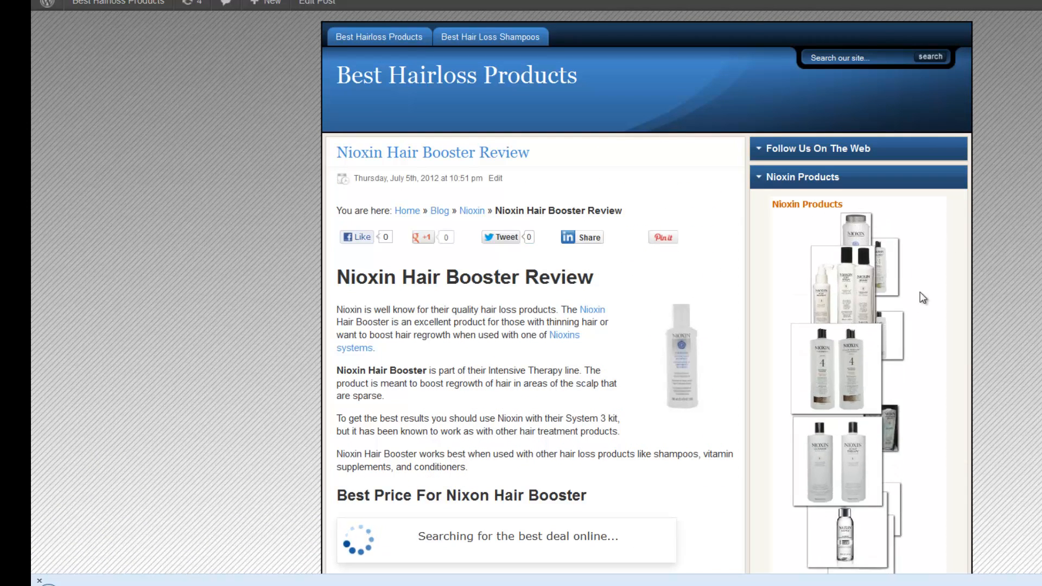
Return to the WordPress Widgets page and collapse the Rogaine Products text widget
key(ctrl+Tab)
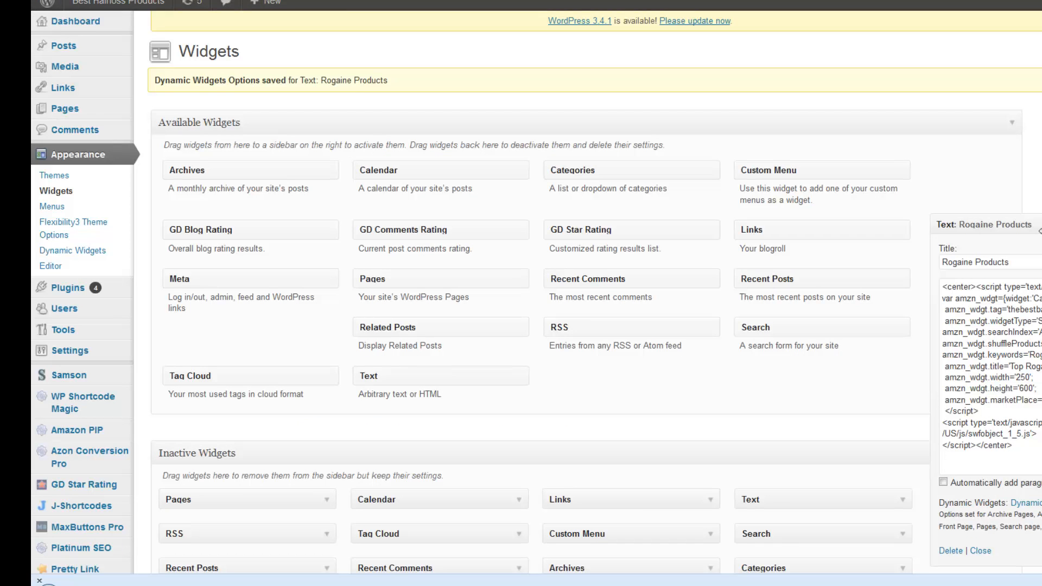
click(980, 551)
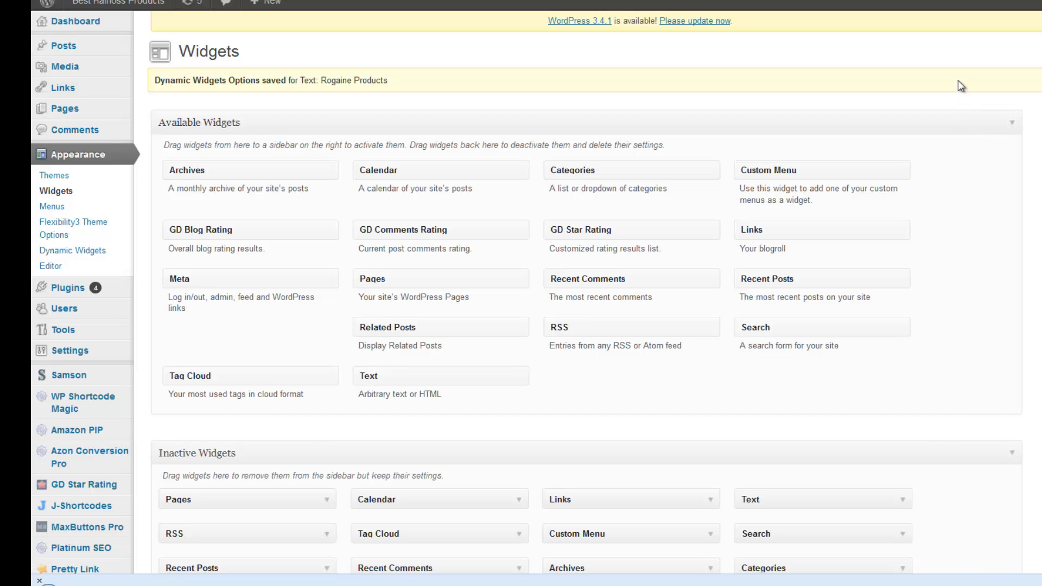